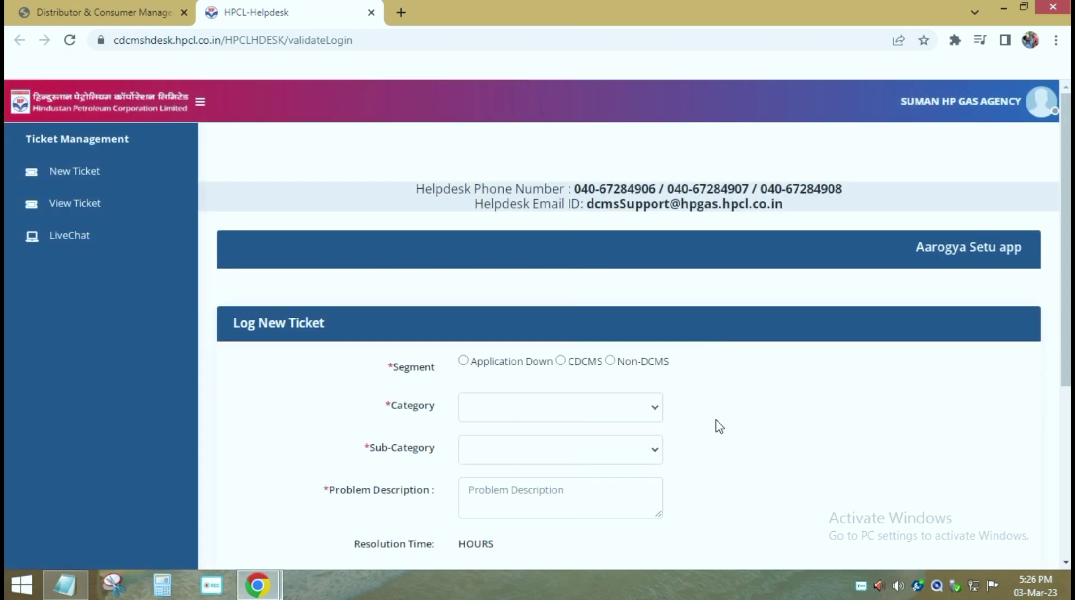
Step: Choose Application Down as the ticket's Segment, enabling the Category list
drag(393, 372, 668, 364)
click(464, 375)
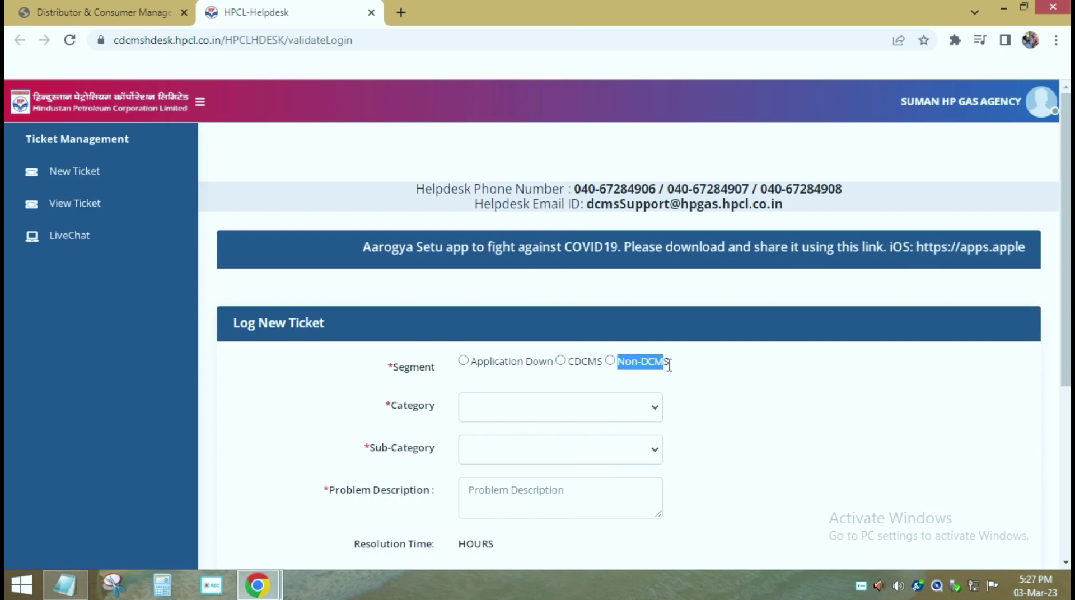
click(677, 388)
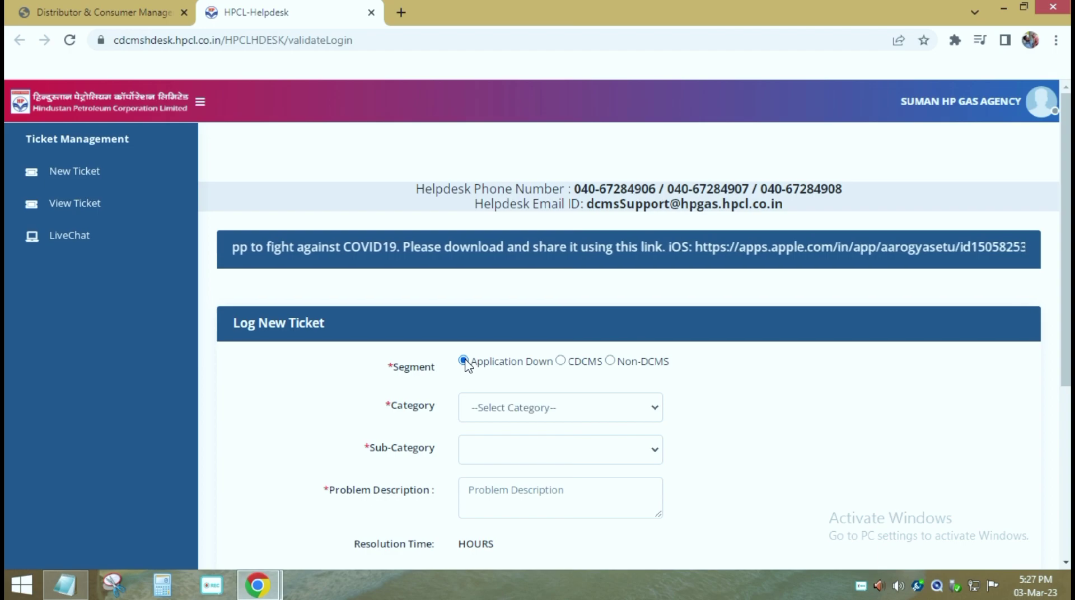
Step: Browse the Application Down category options without choosing one
click(653, 413)
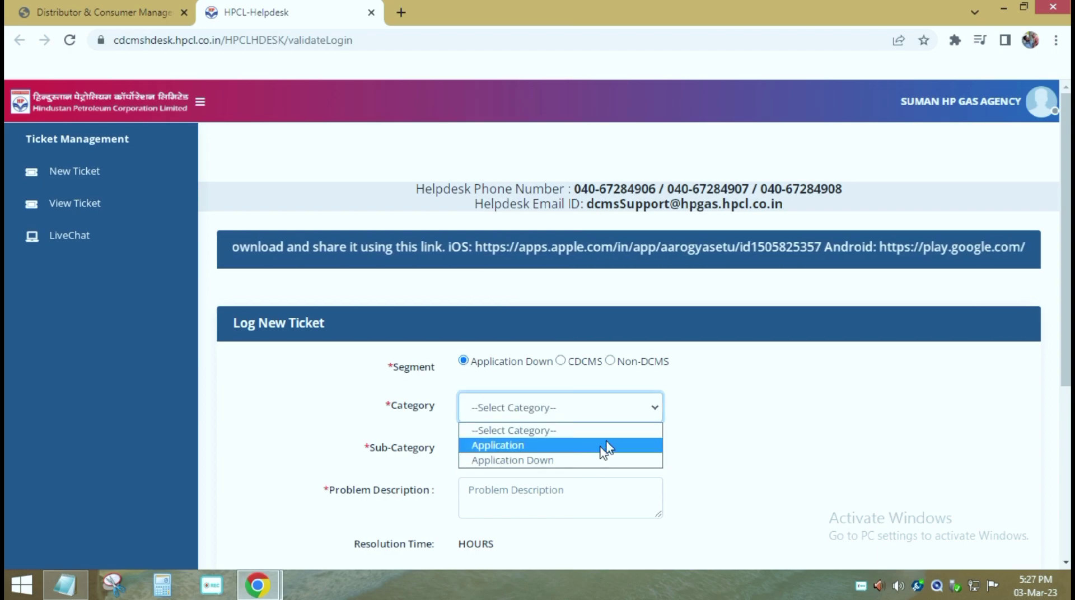
click(699, 420)
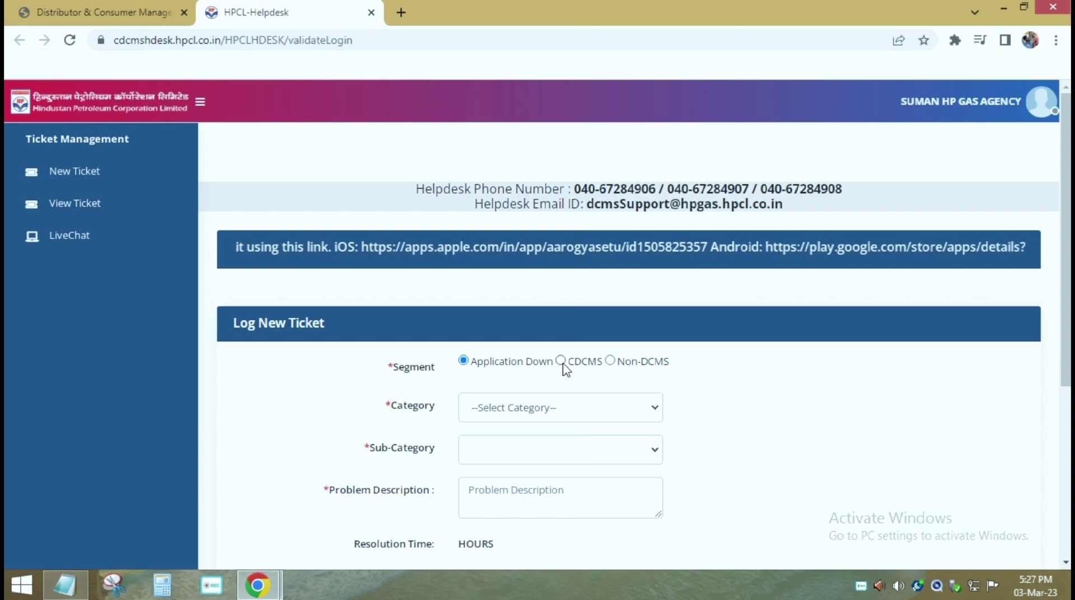
click(655, 412)
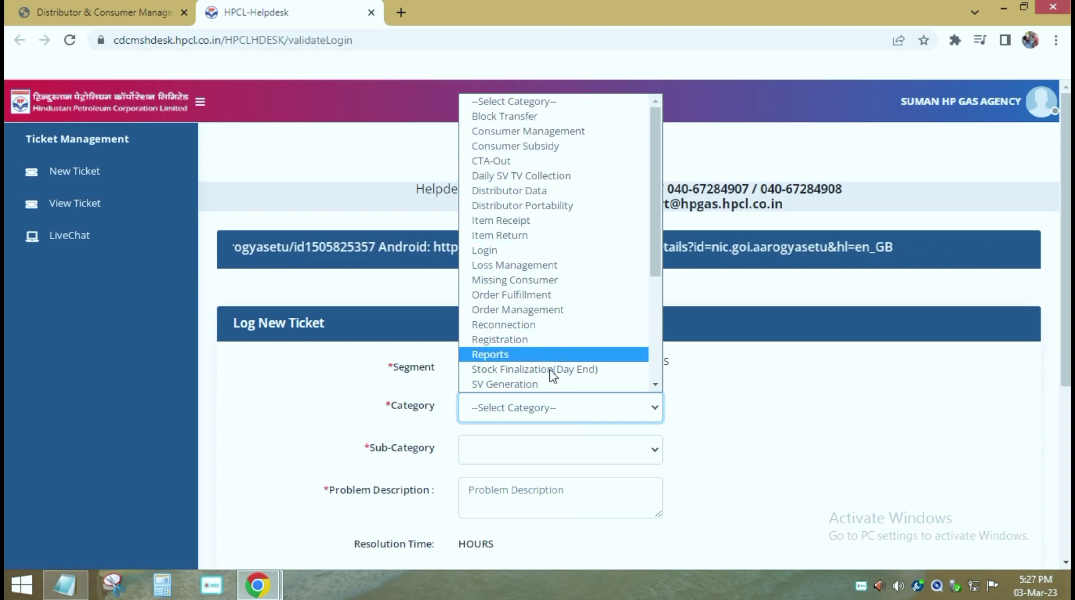
scroll(549, 381, down, 4)
Step: Review the Non-DCMS categories, then settle on CDCMS with Category left unset
click(611, 362)
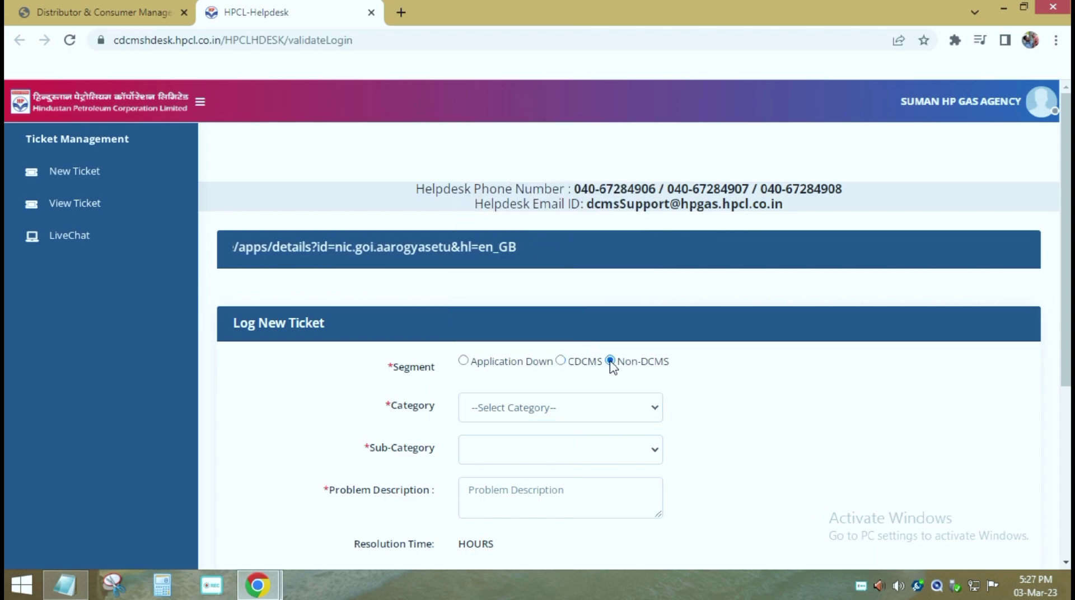
click(656, 413)
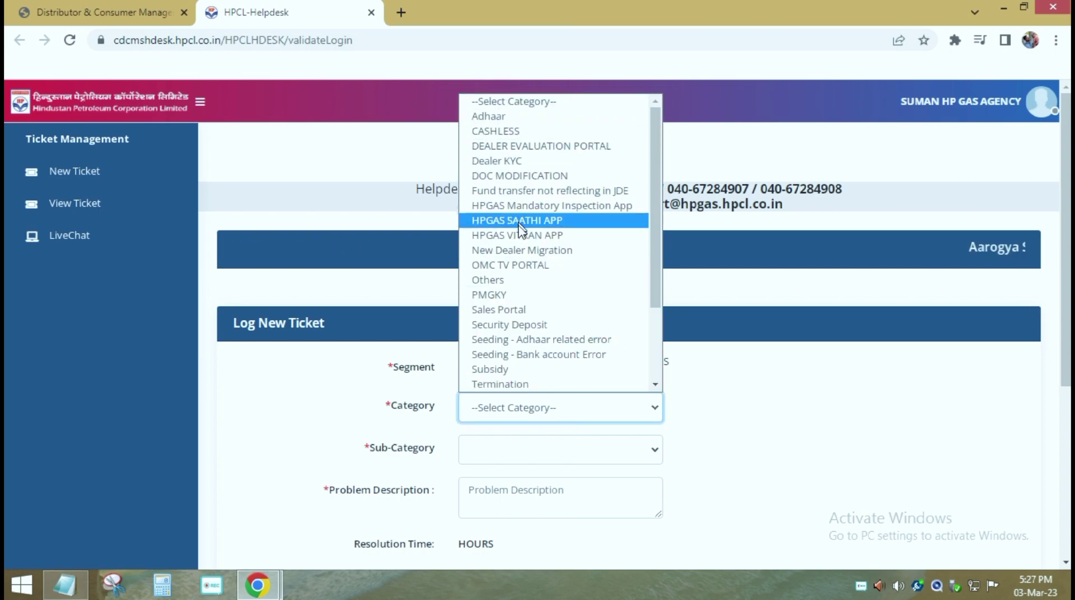
click(726, 413)
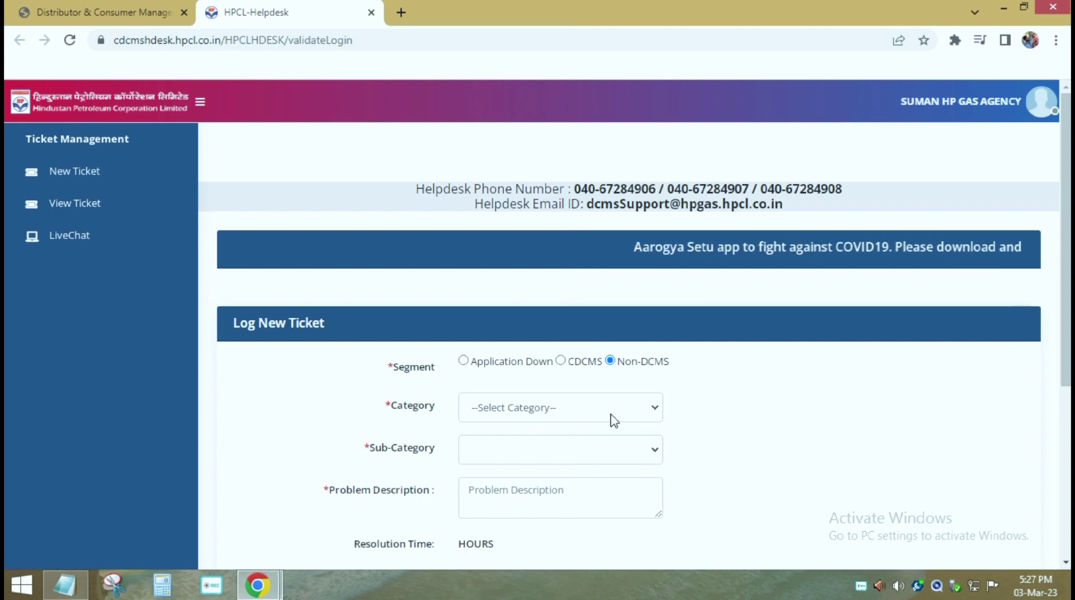
click(561, 361)
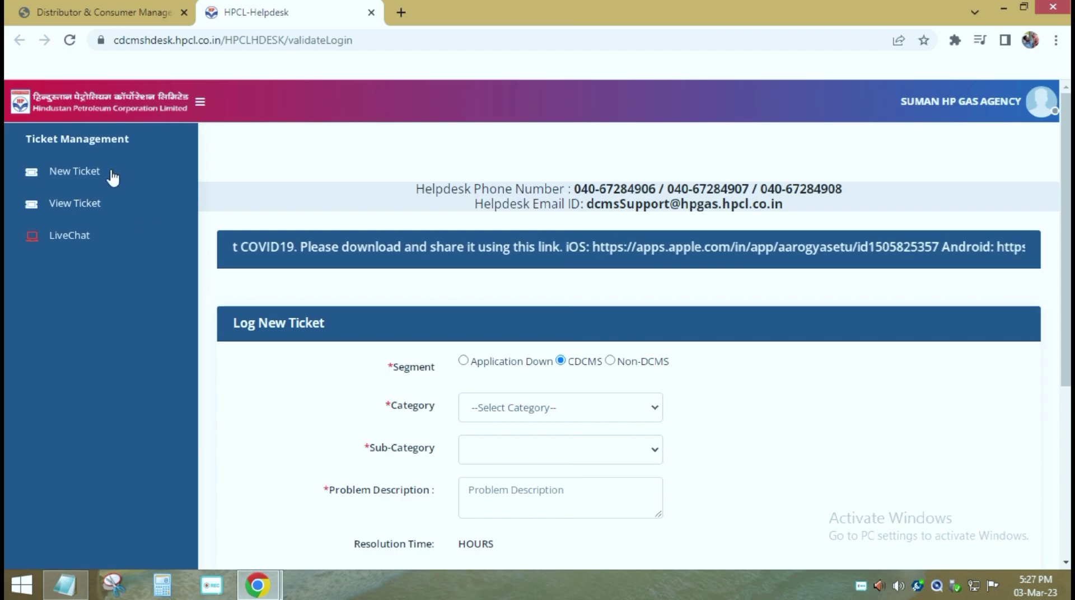
click(72, 176)
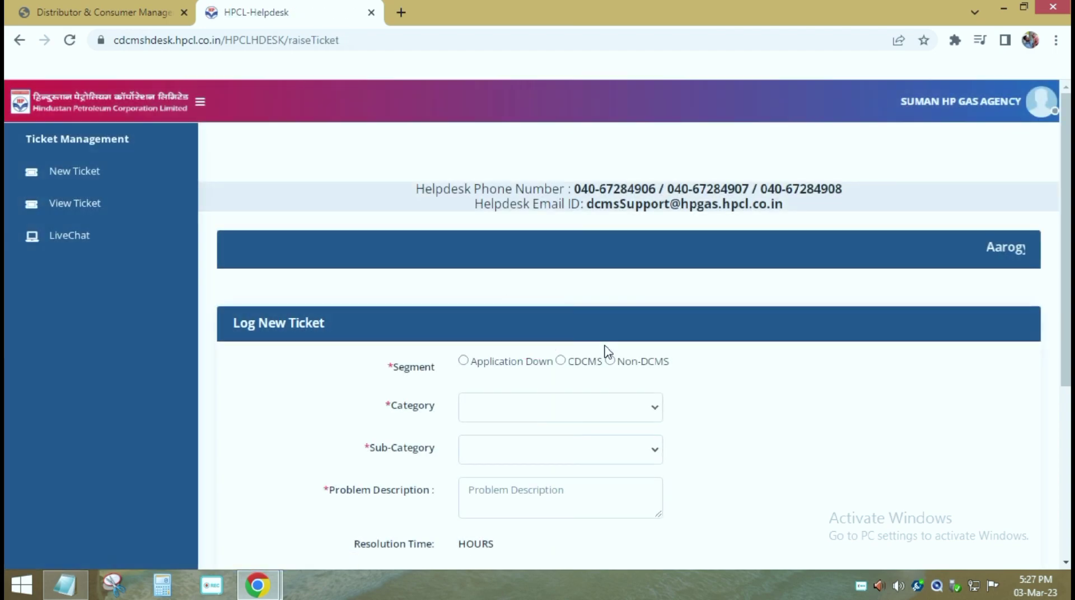
click(88, 208)
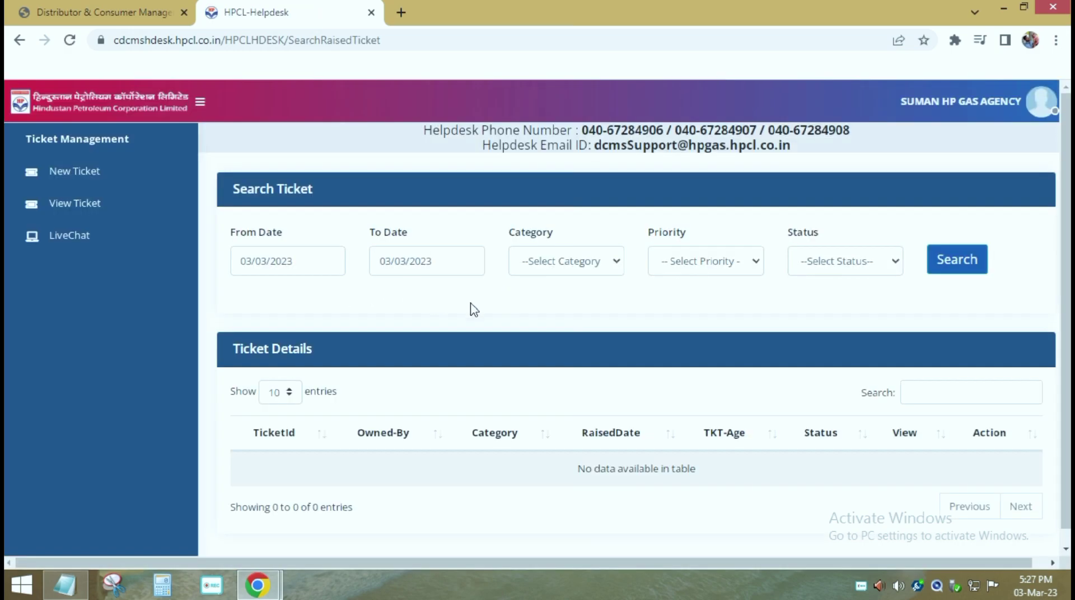
click(959, 260)
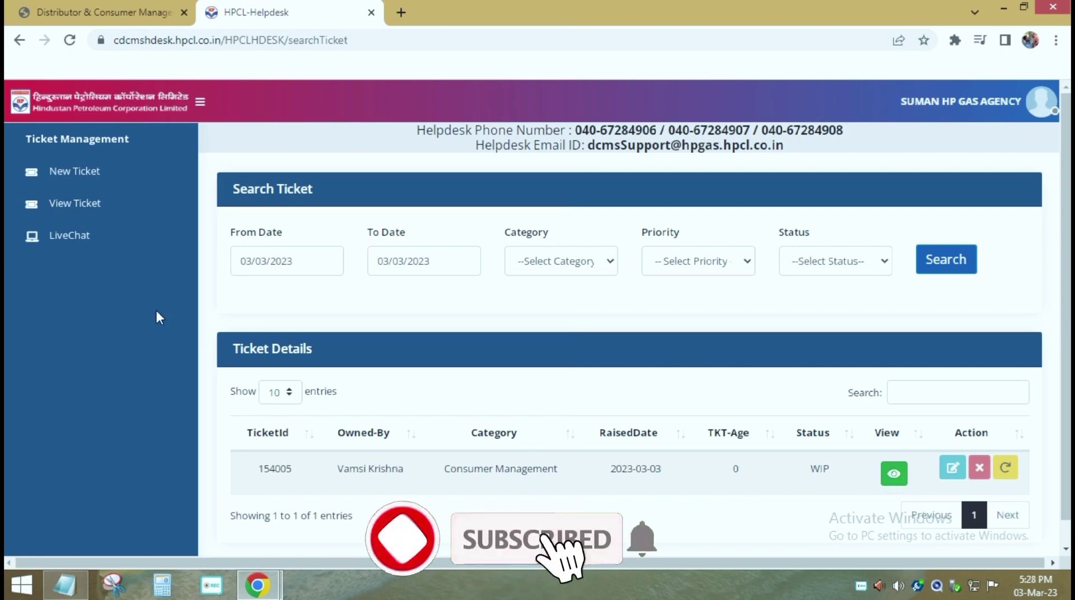
click(71, 236)
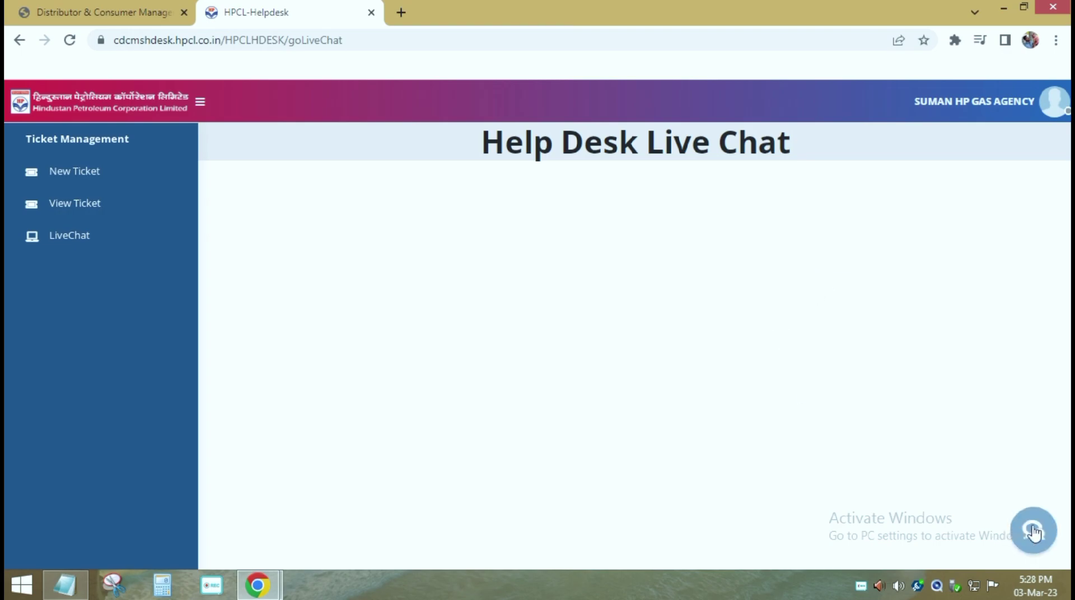
Step: Look over the Offline Message chat form
click(1031, 525)
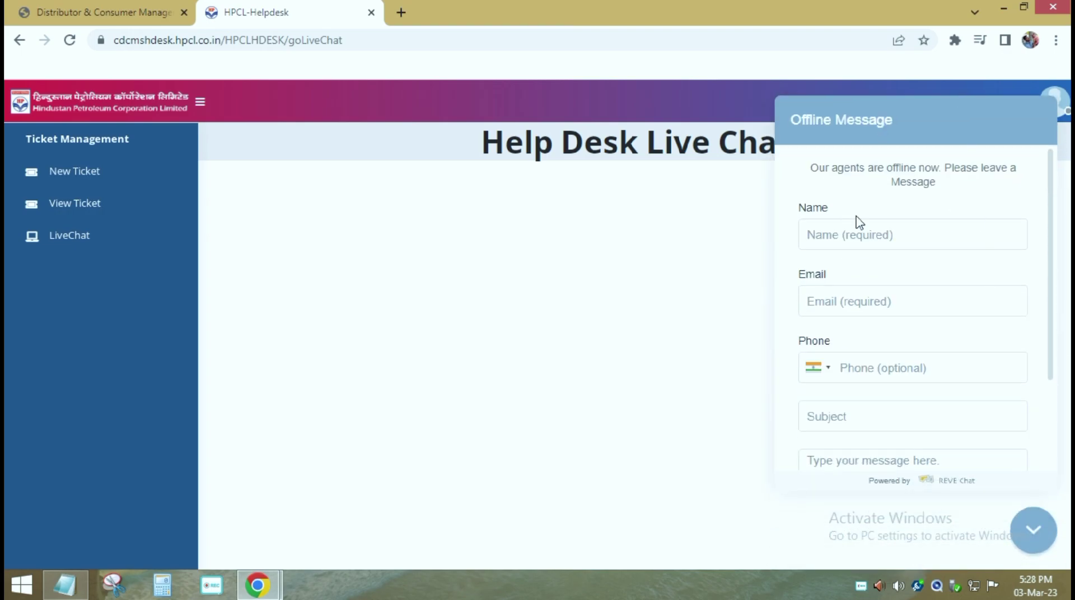
scroll(874, 426, down, 2)
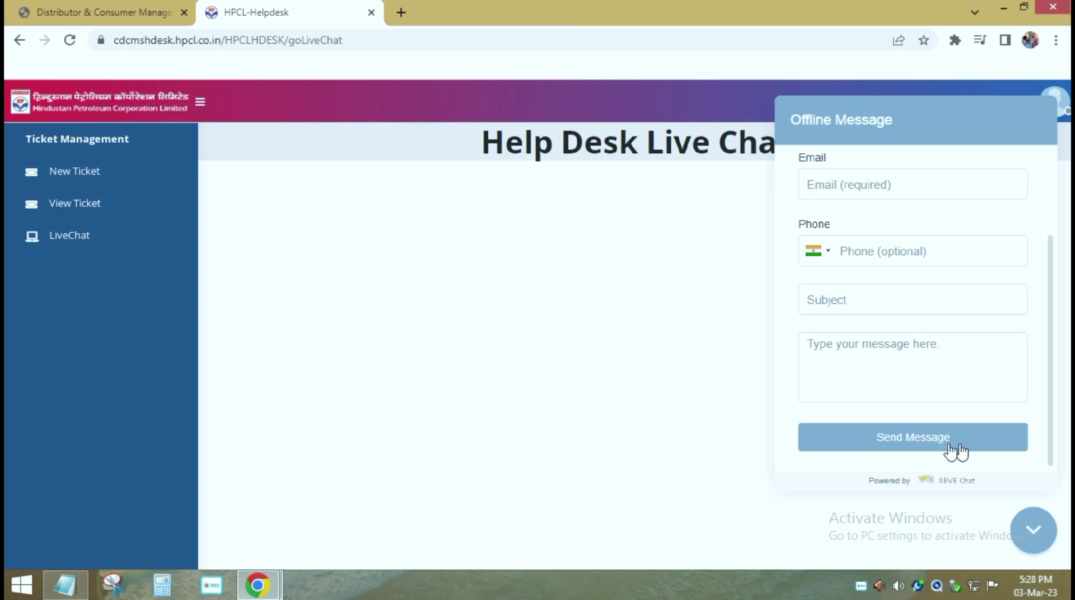
scroll(936, 333, up, 3)
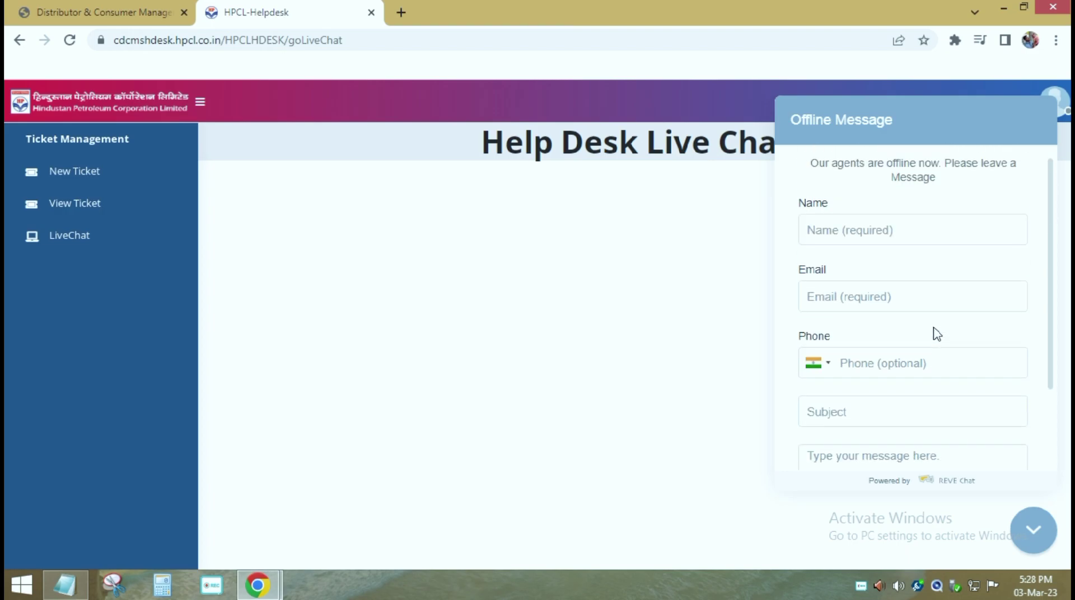
Step: Go back and highlight the helpdesk phone numbers and email address
key(alt+Left)
drag(419, 190, 865, 186)
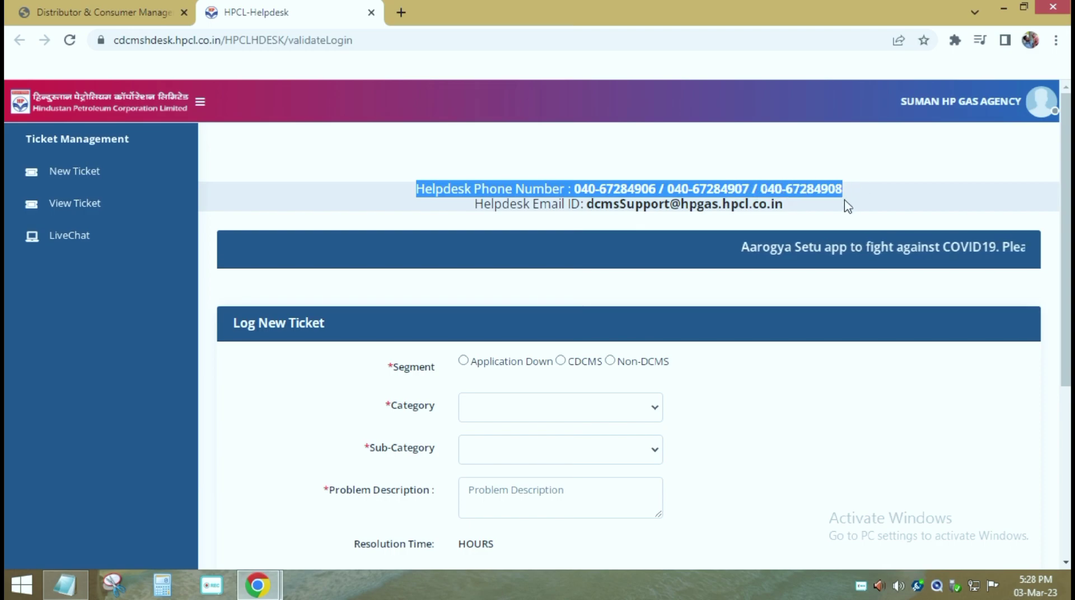
drag(475, 207, 797, 212)
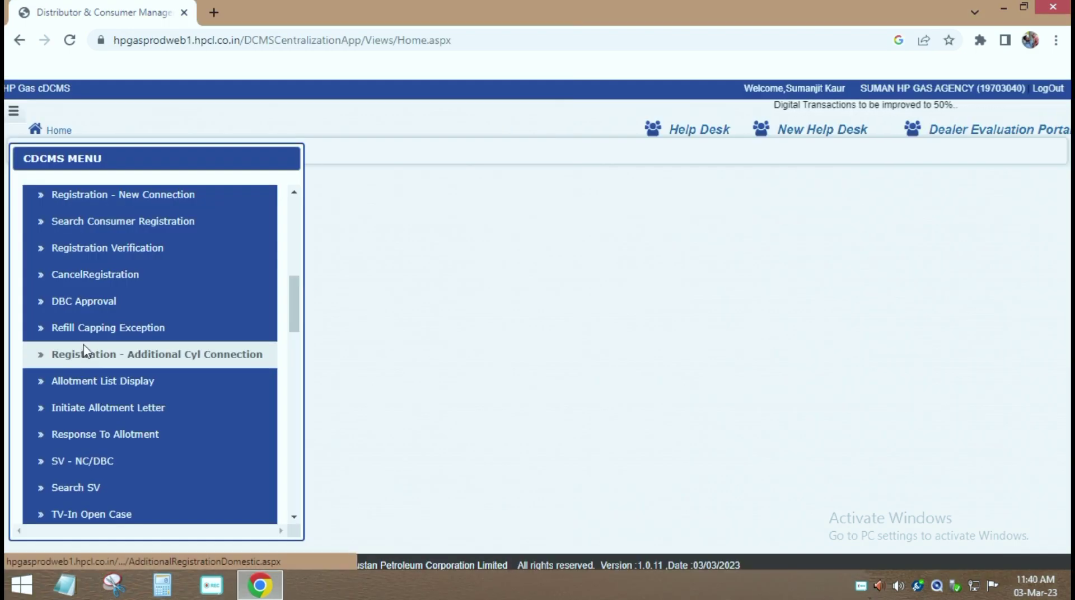
Step: Fetch cDCMS consumer registrations for 01/02/2023–28/02/2023, review them, then return to the helpdesk form
click(89, 224)
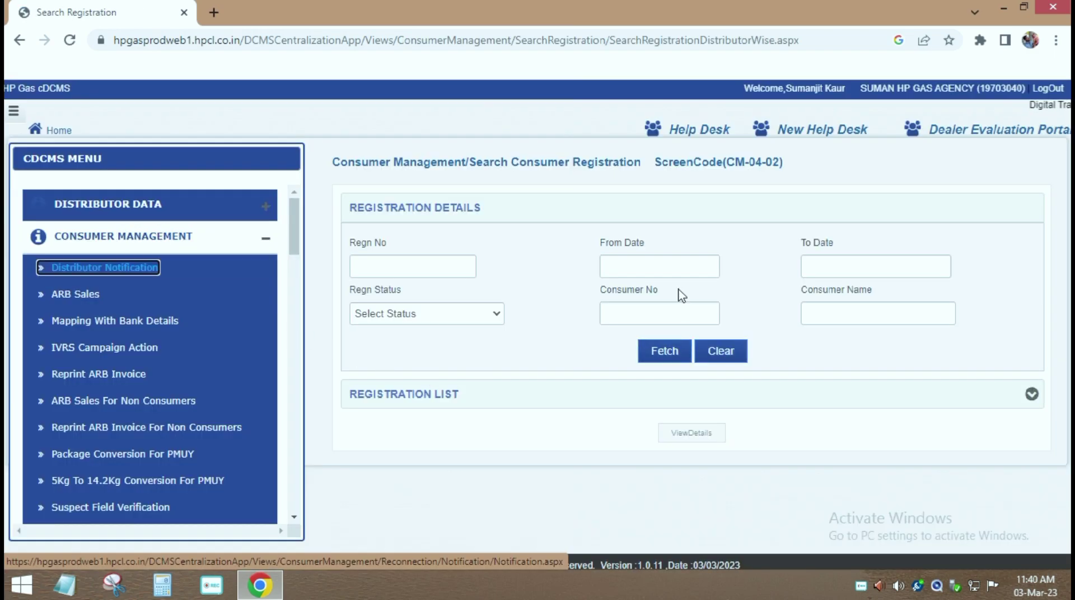
click(665, 263)
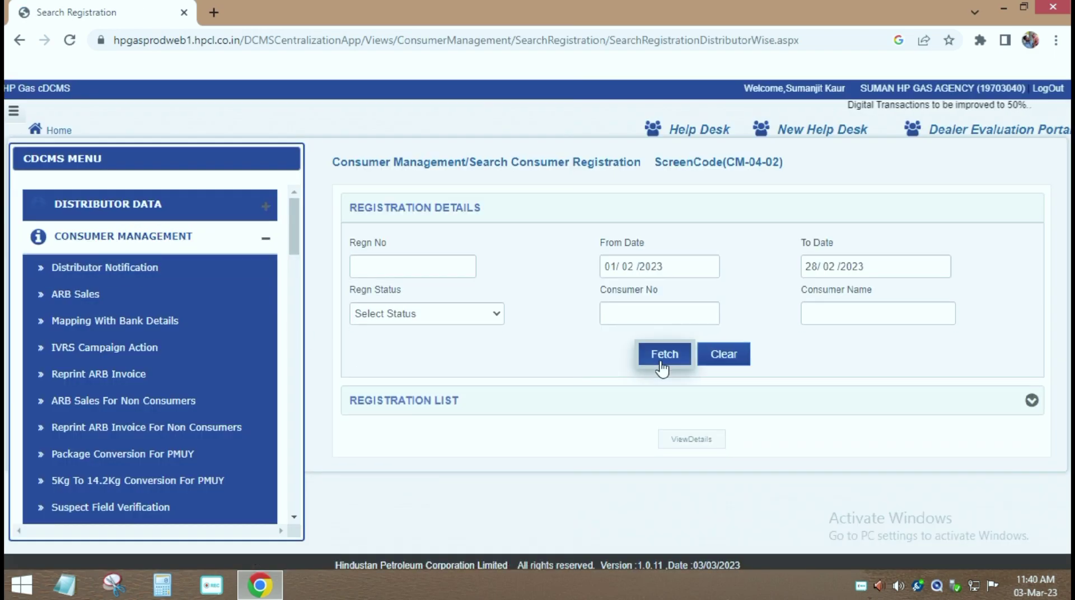
click(660, 364)
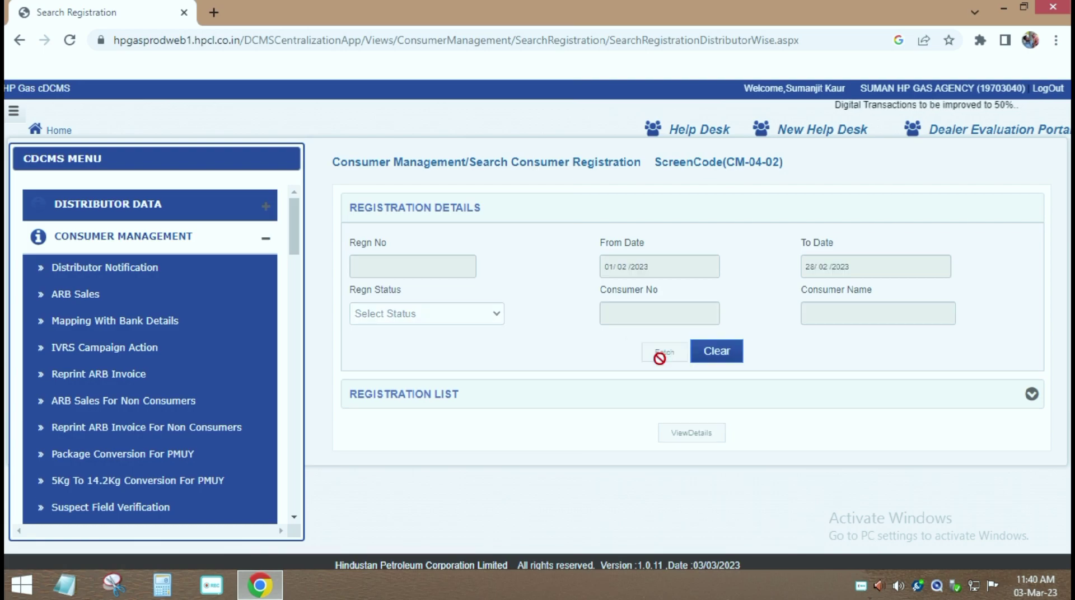
scroll(543, 407, down, 2)
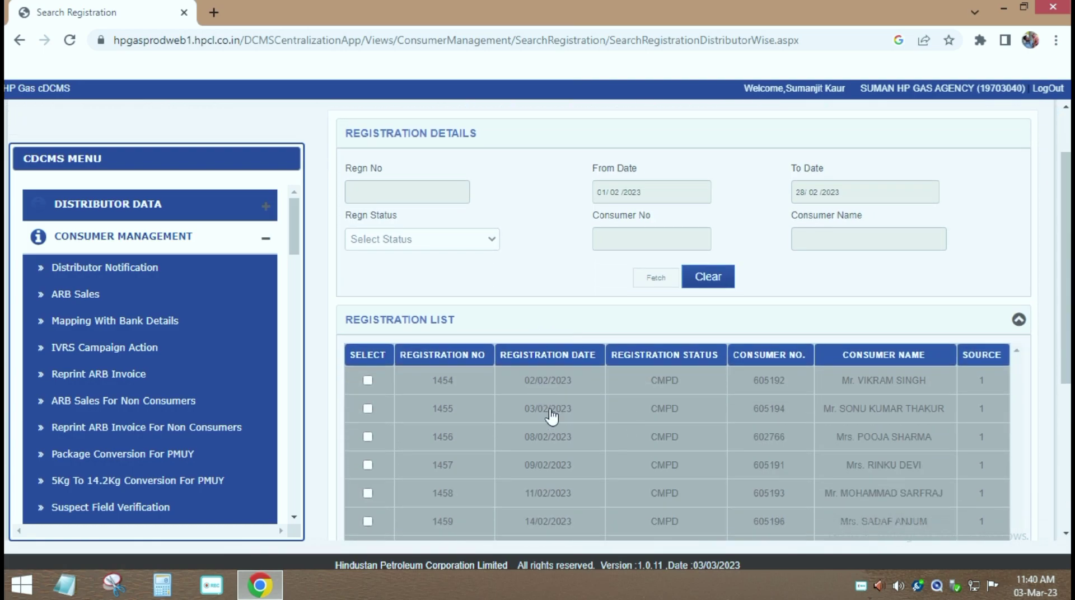
scroll(681, 473, down, 5)
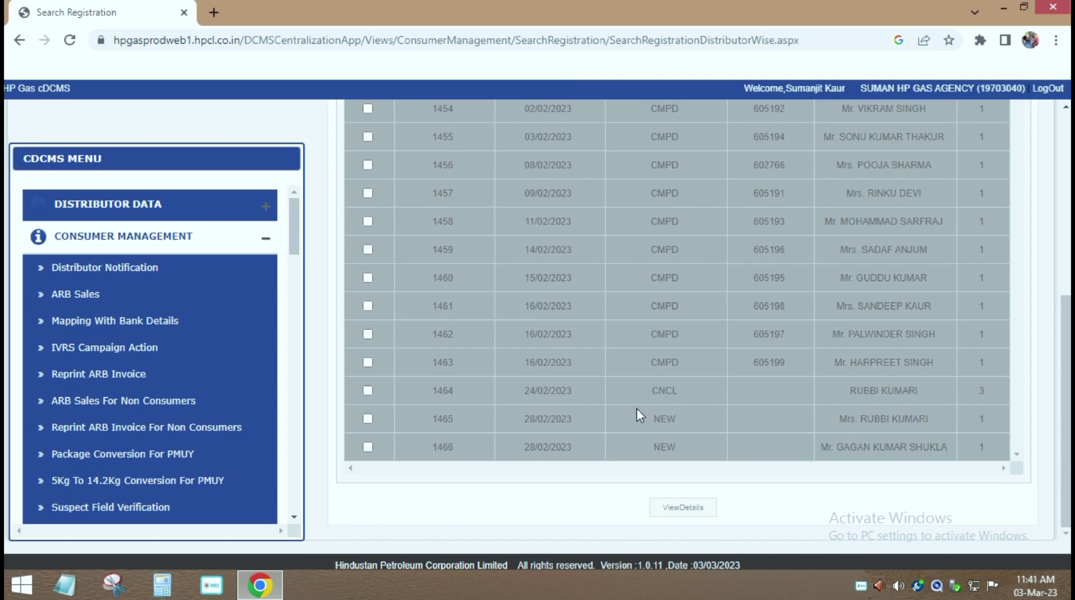
drag(852, 390, 910, 391)
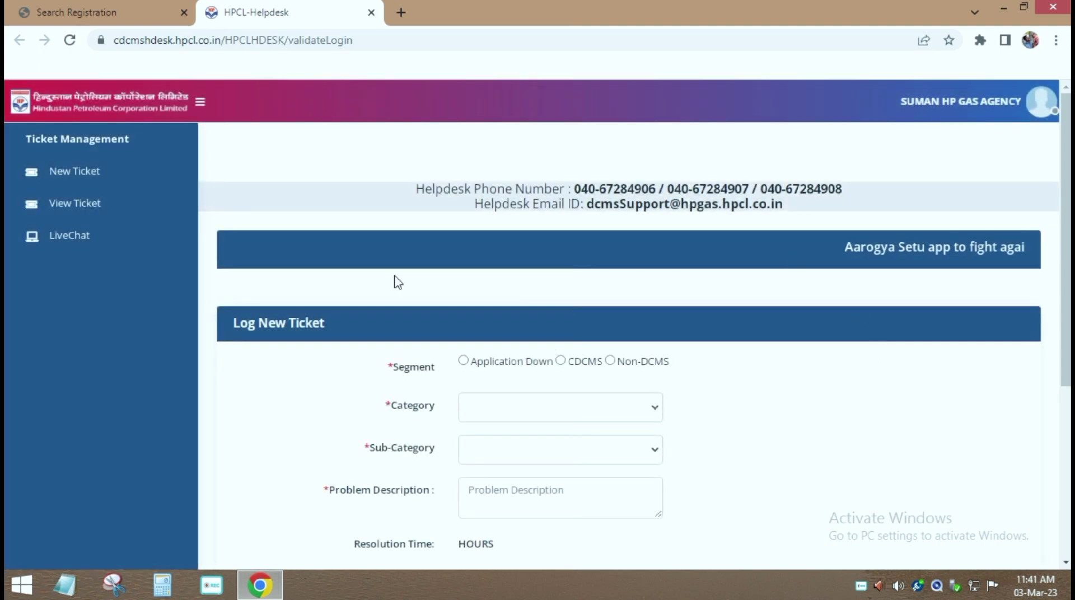
drag(568, 361, 674, 372)
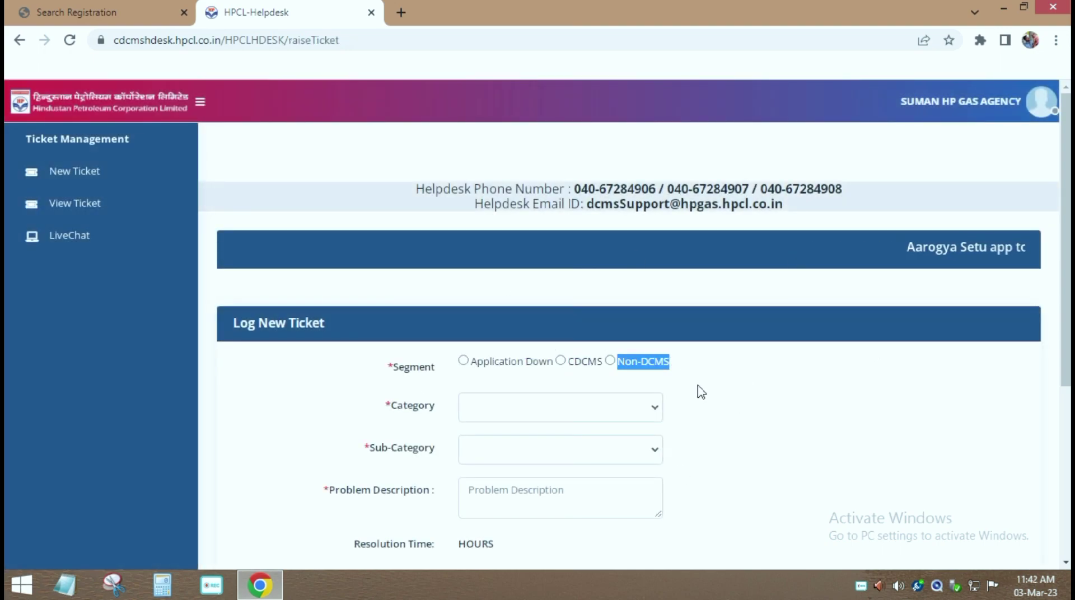
click(679, 385)
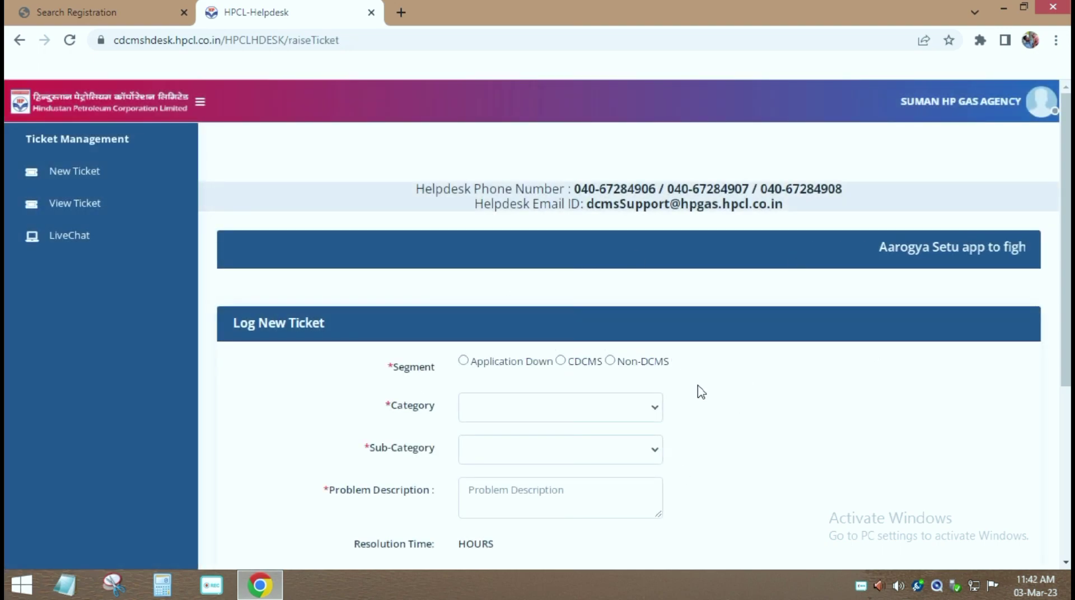
Step: Set Segment CDCMS, Category Consumer Management and Sub-Category New Connection Release (12-hour resolution)
click(560, 361)
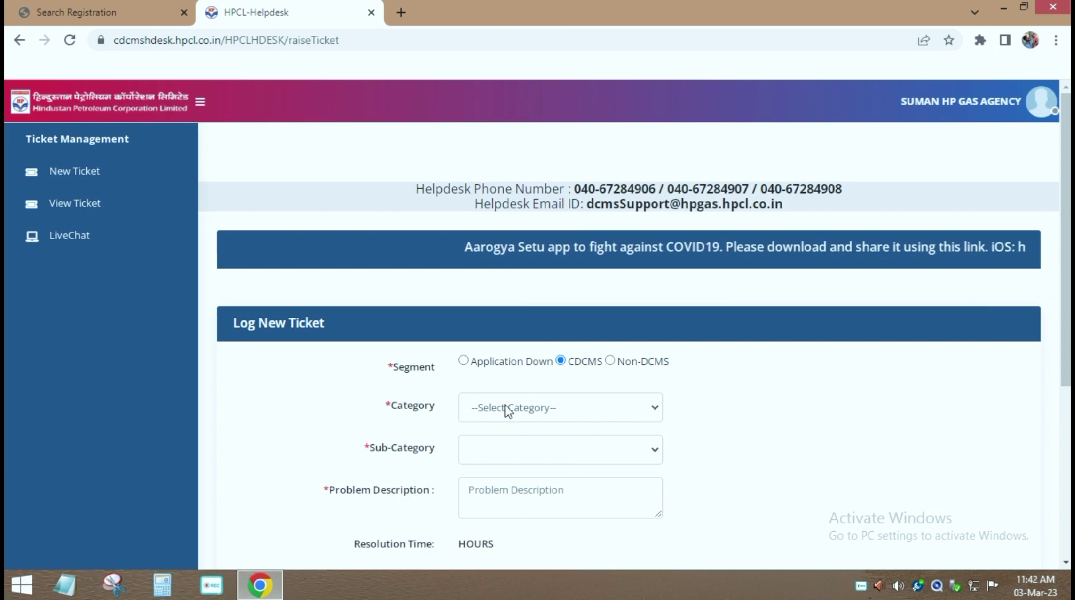
click(654, 414)
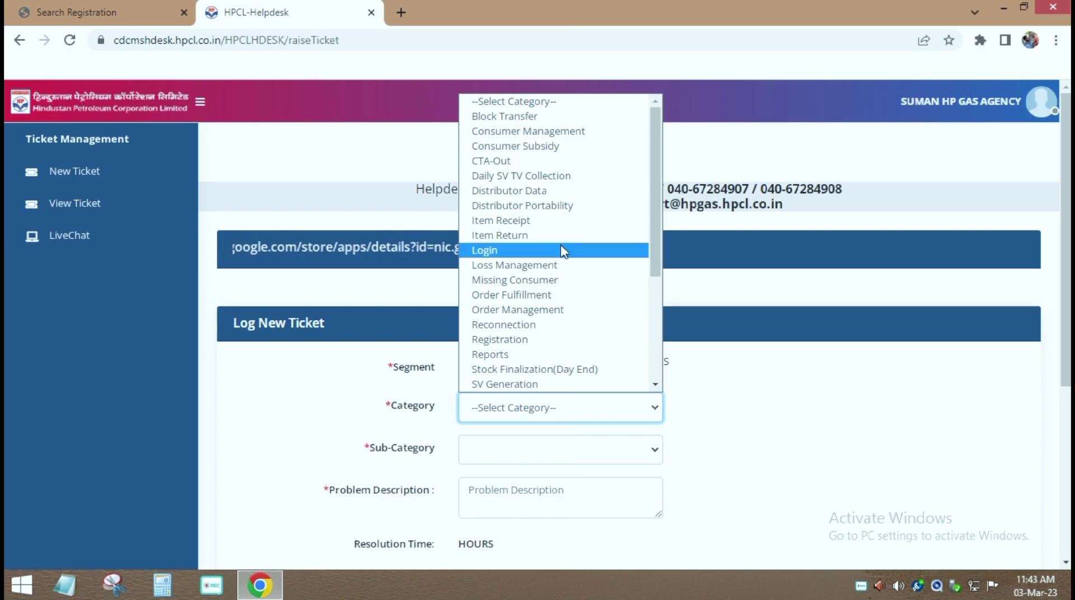
click(523, 132)
click(616, 450)
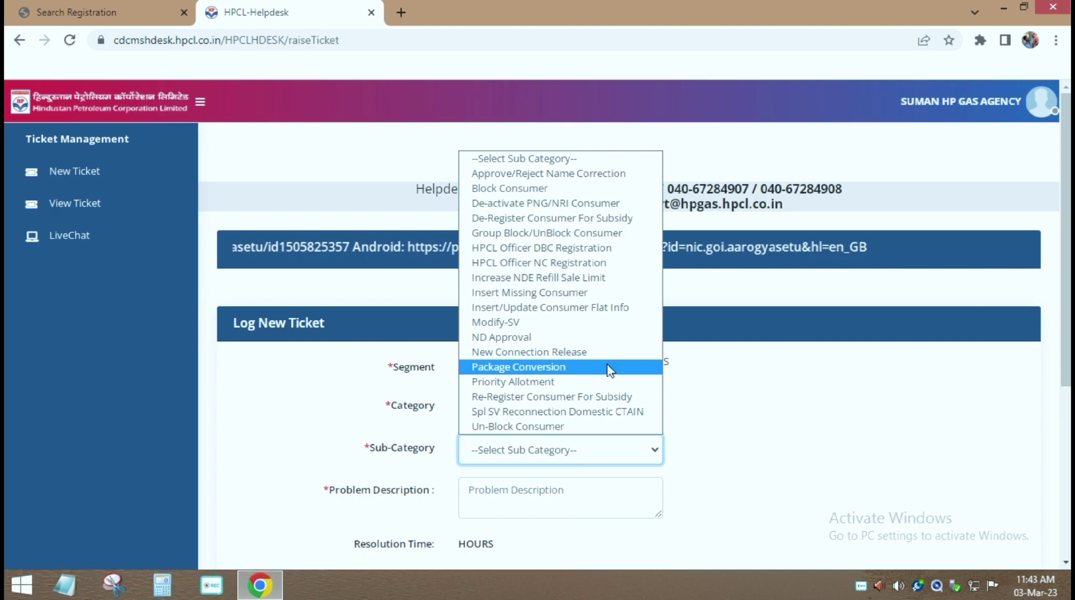
click(577, 353)
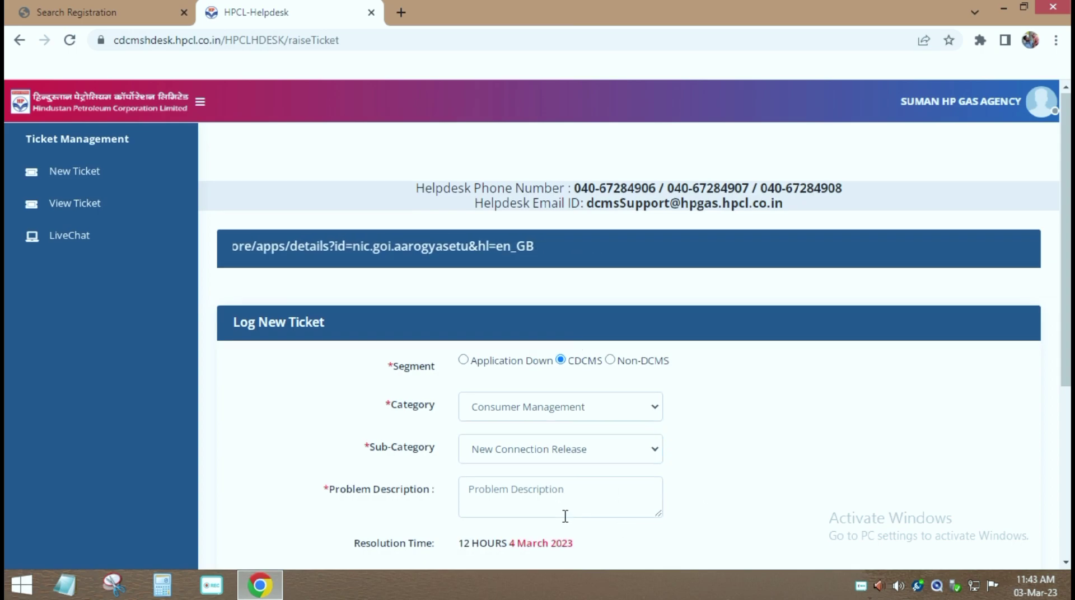
scroll(564, 513, down, 1)
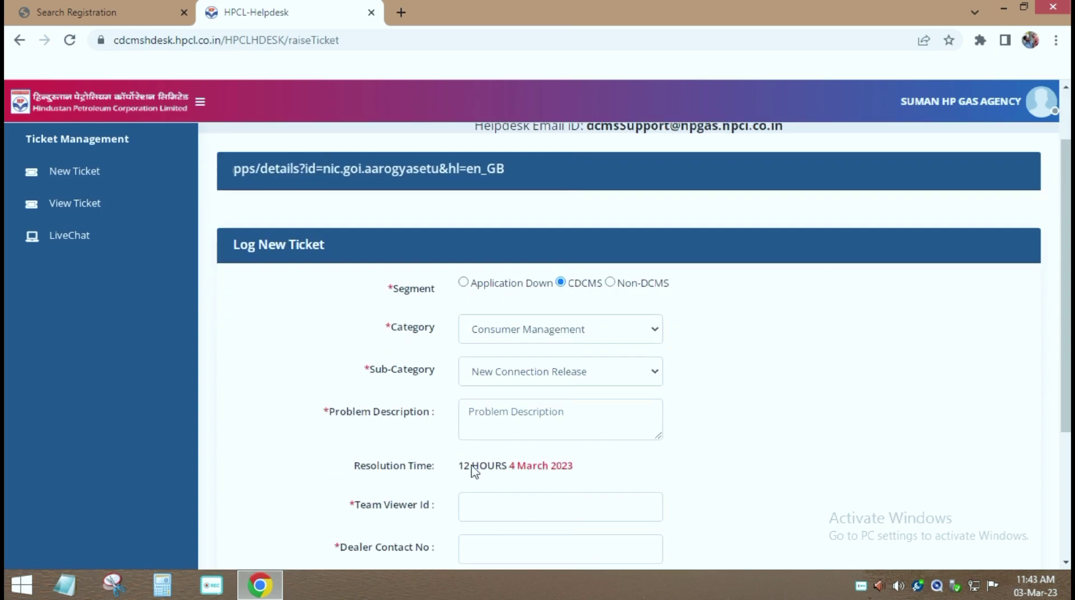
Step: Write the problem description beginning 'dear sir', dropping the disallowed slash, then return to the browser
click(513, 412)
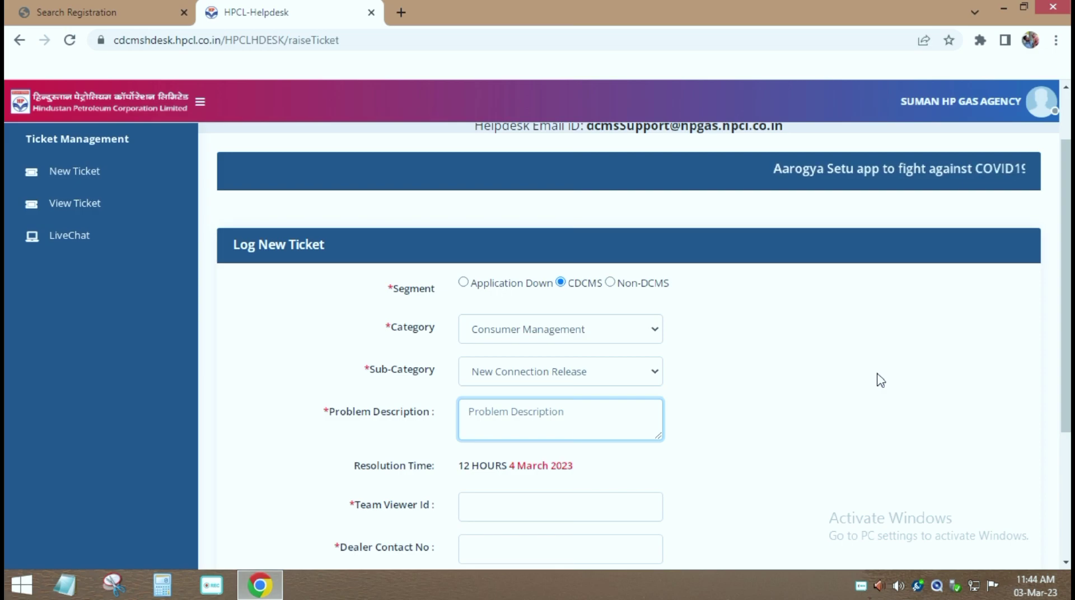
scroll(881, 381, up, 2)
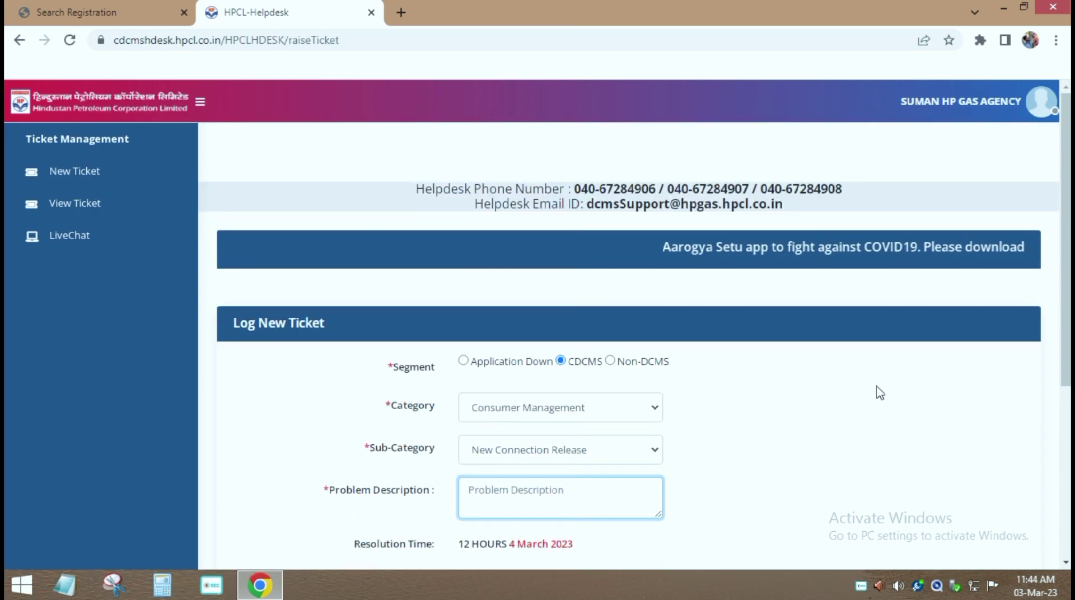
scroll(881, 394, down, 4)
text(dear sir/mam)
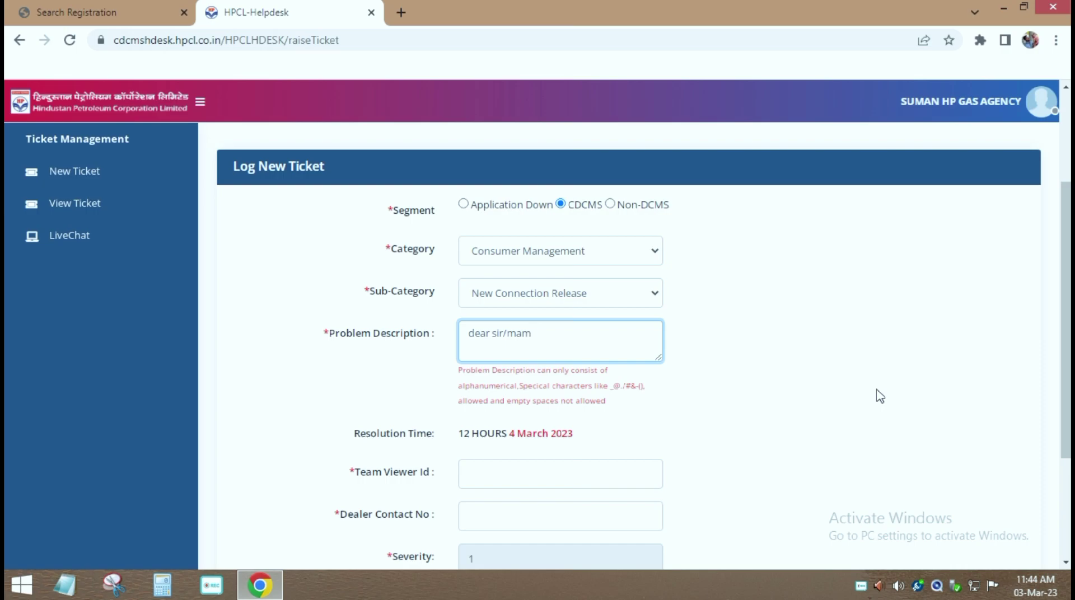
key(BackSpace)
key(BackSpace)
key(BackSpace)
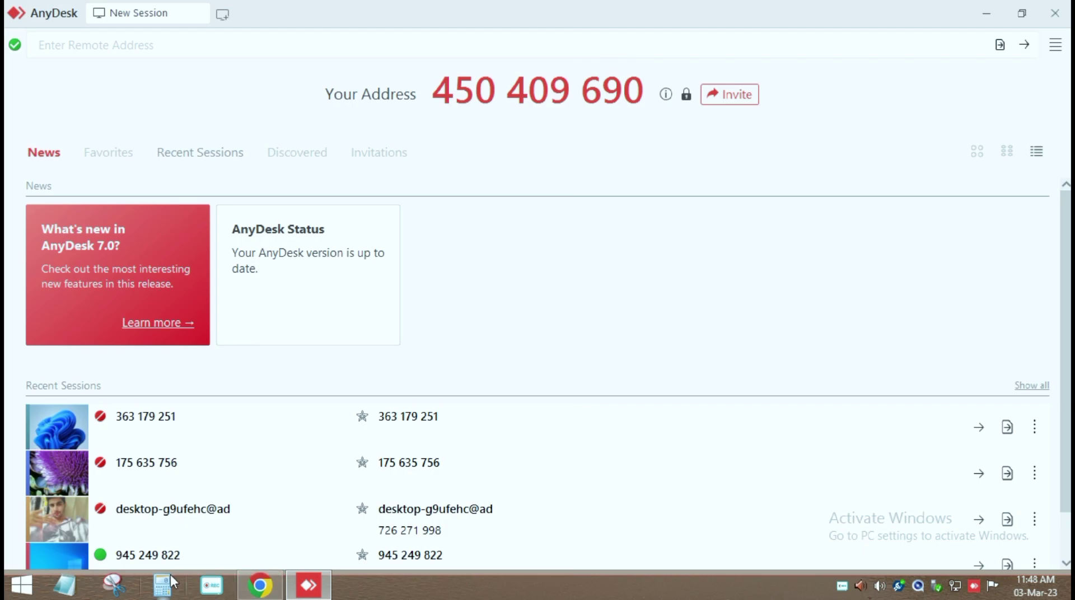
click(310, 584)
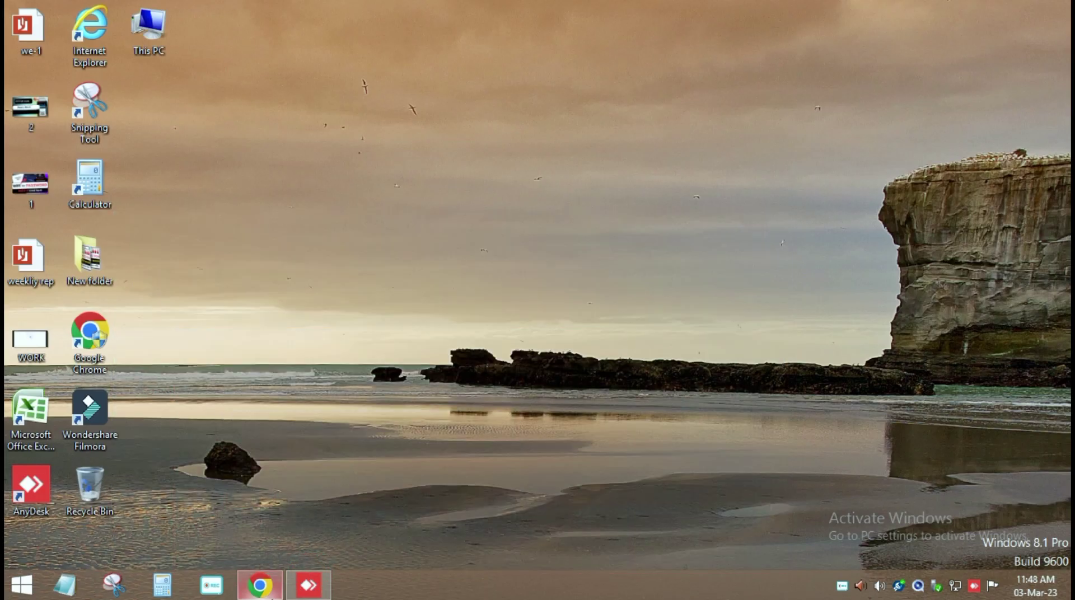
click(260, 585)
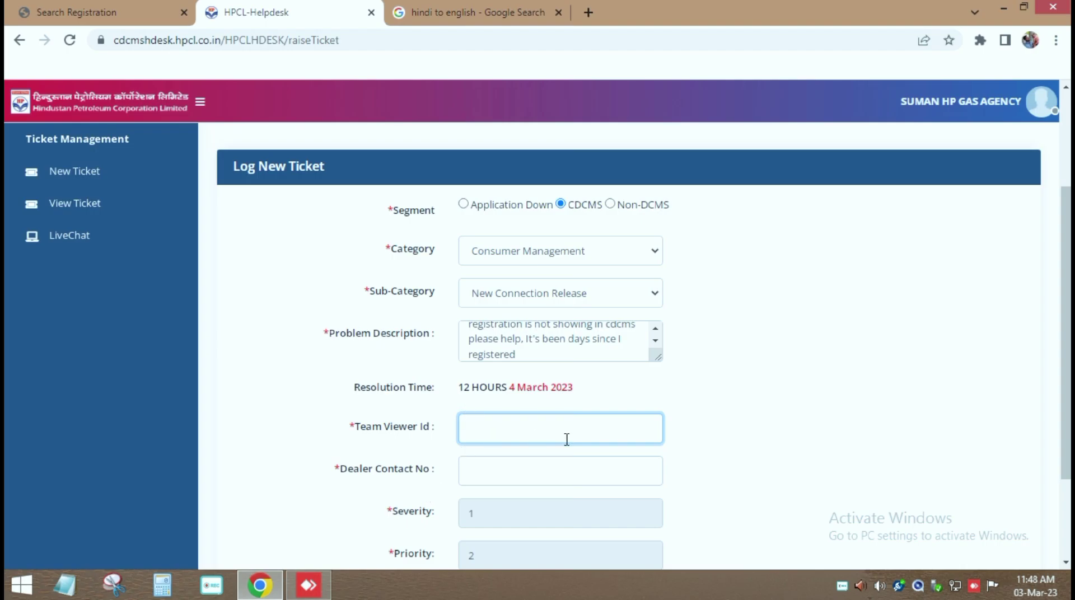
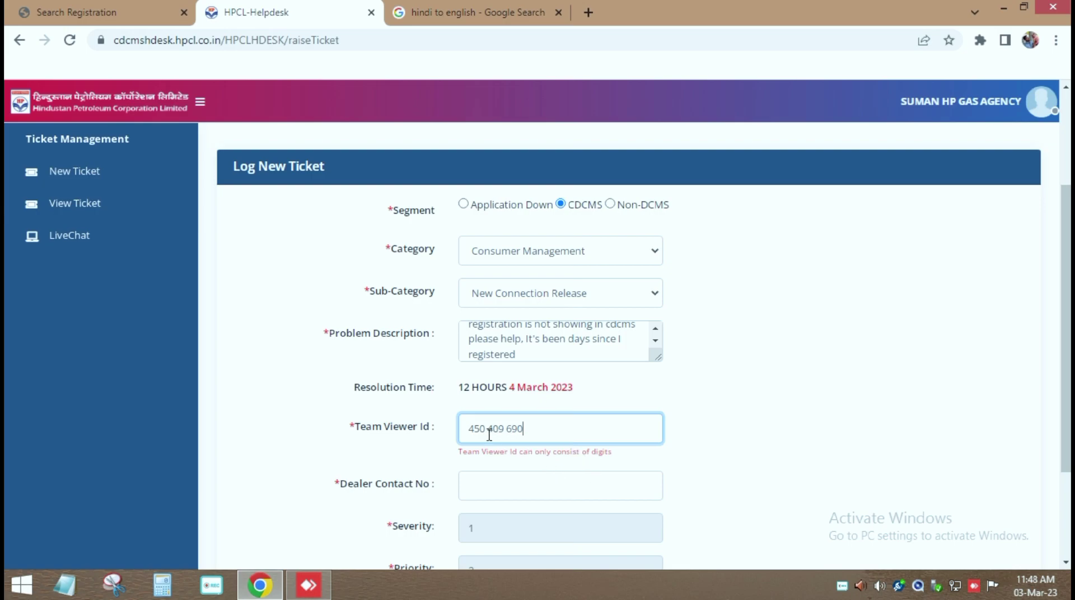
Step: Paste the AnyDesk address as Team Viewer Id without spaces and enter the dealer's contact number
key(BackSpace)
key(BackSpace)
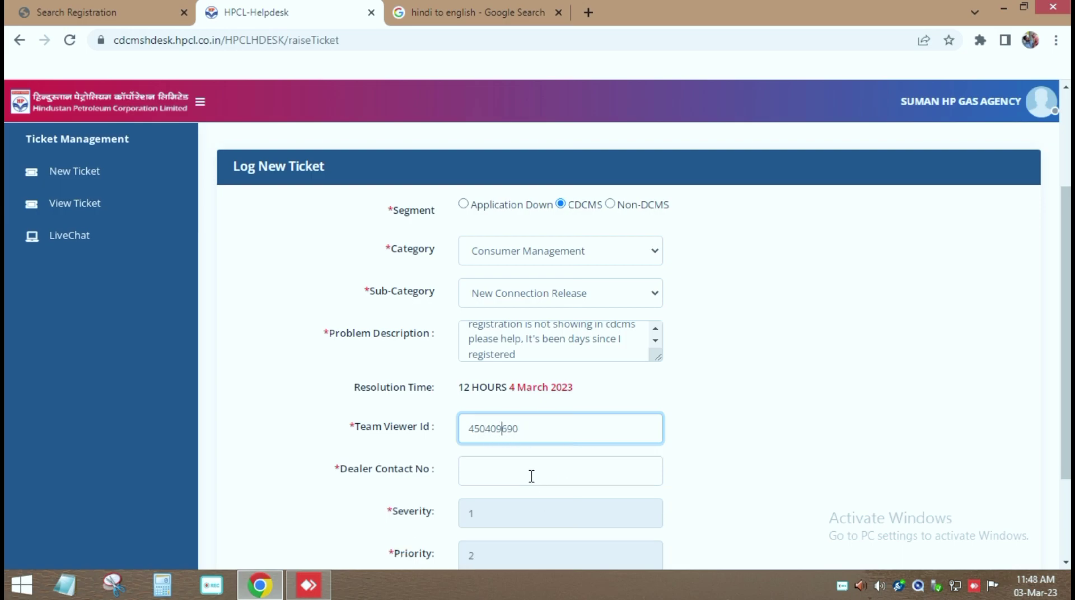
click(529, 469)
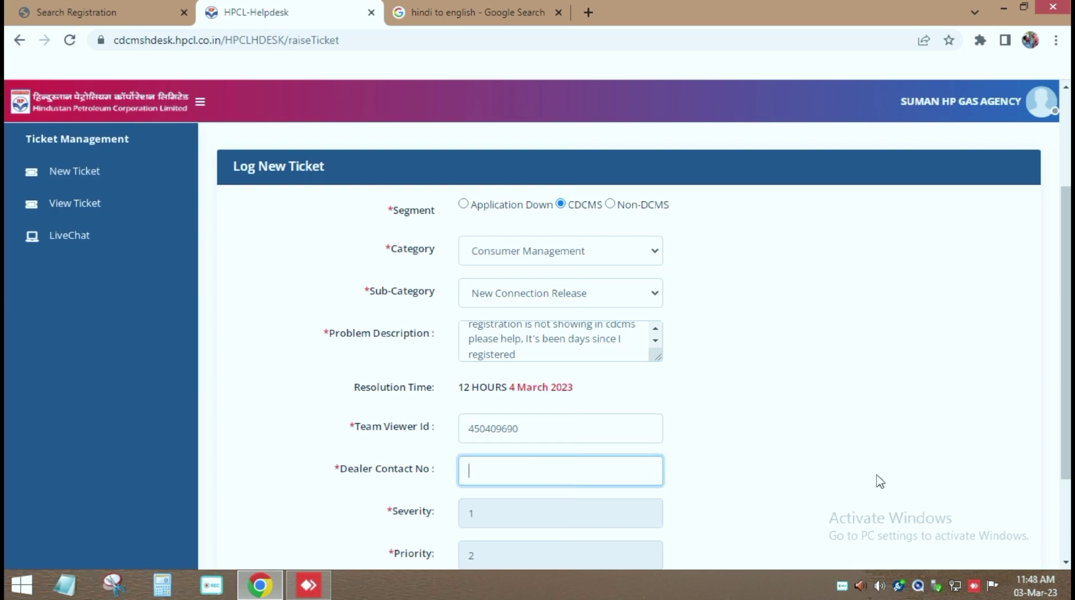
text(98)
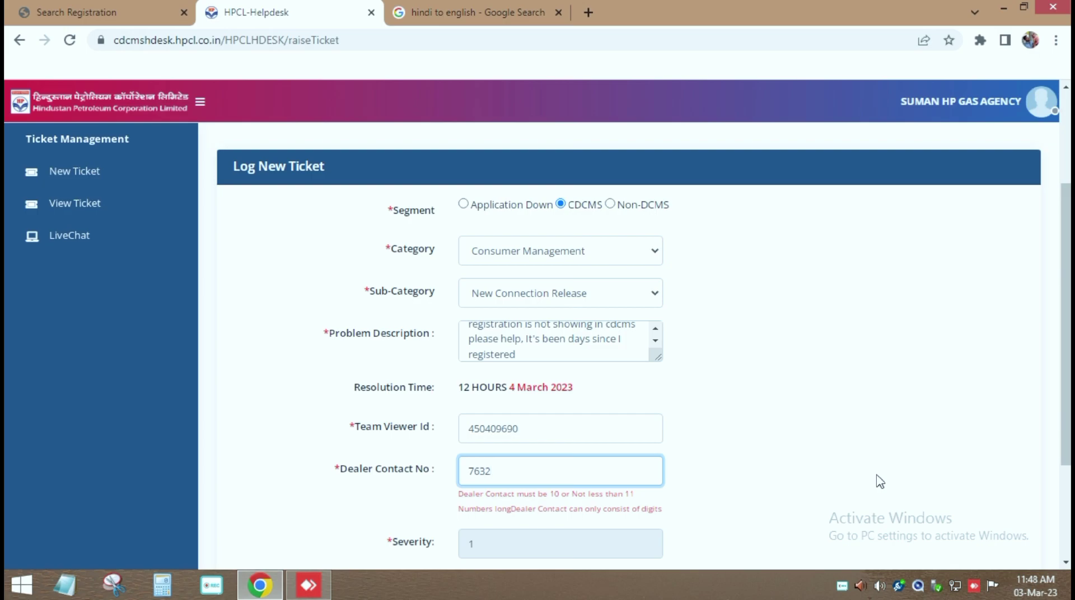
key(ctrl+shift+Tab)
click(514, 518)
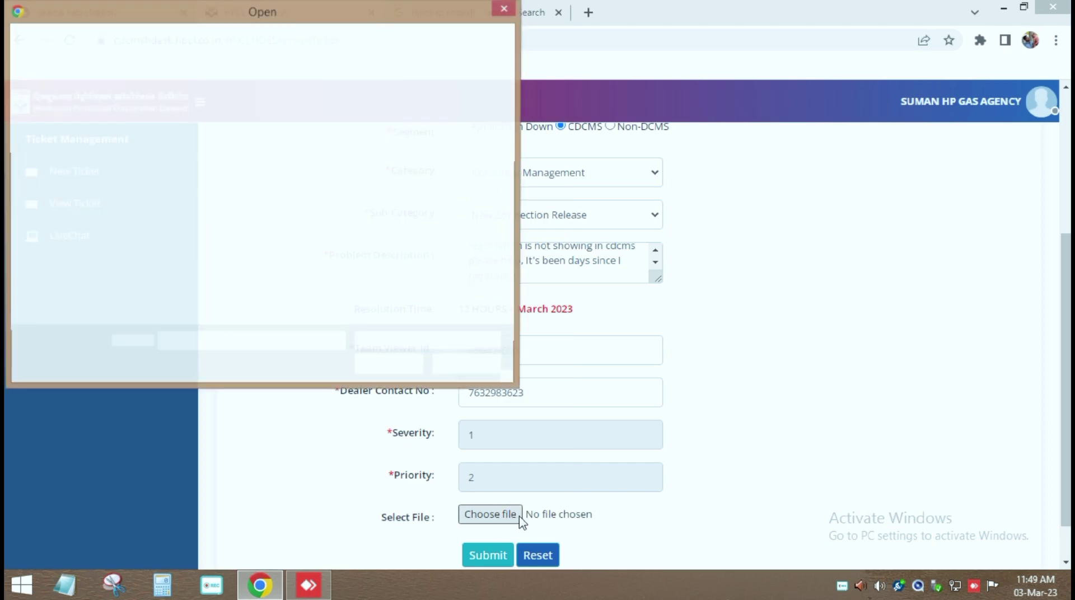
Step: Attach Screenshot (1049).png and submit, getting the ticket-logged-successfully confirmation
click(447, 288)
click(394, 367)
scroll(569, 463, up, 3)
scroll(716, 465, down, 3)
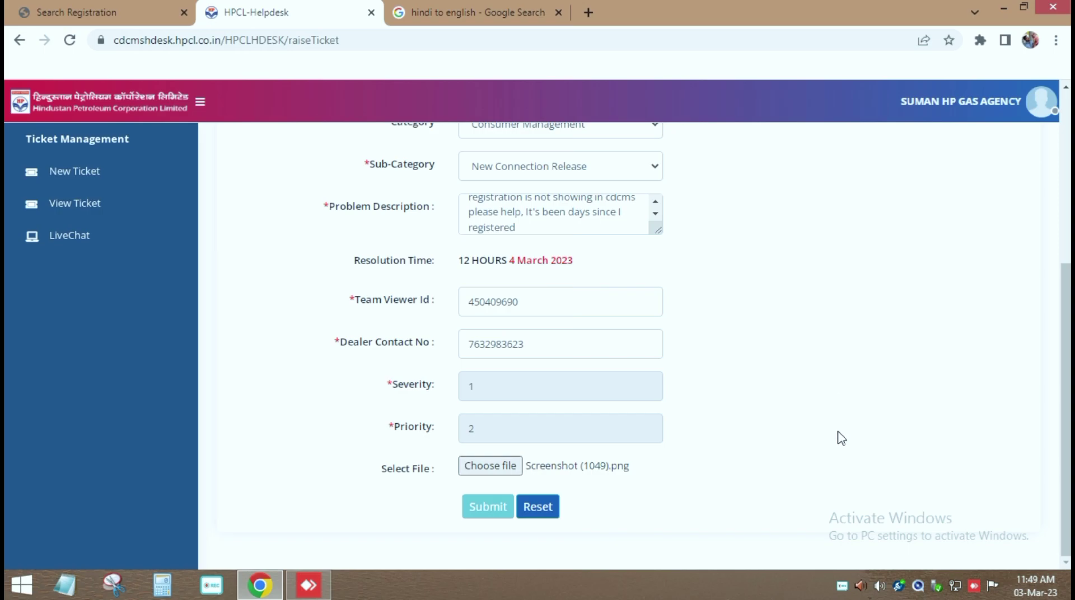
drag(453, 286, 789, 365)
click(783, 371)
scroll(741, 384, up, 5)
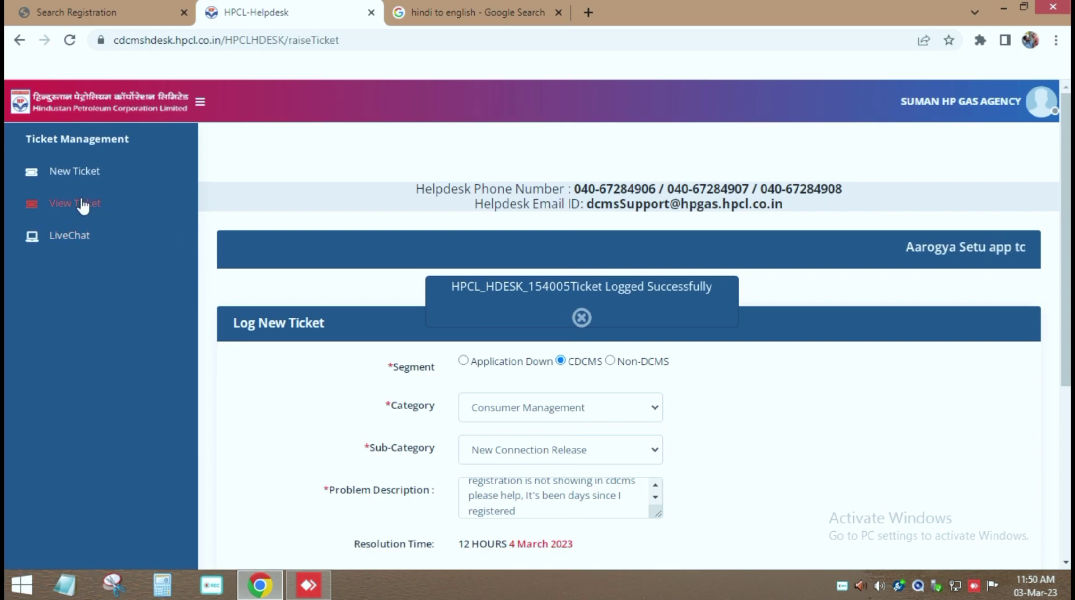
click(77, 203)
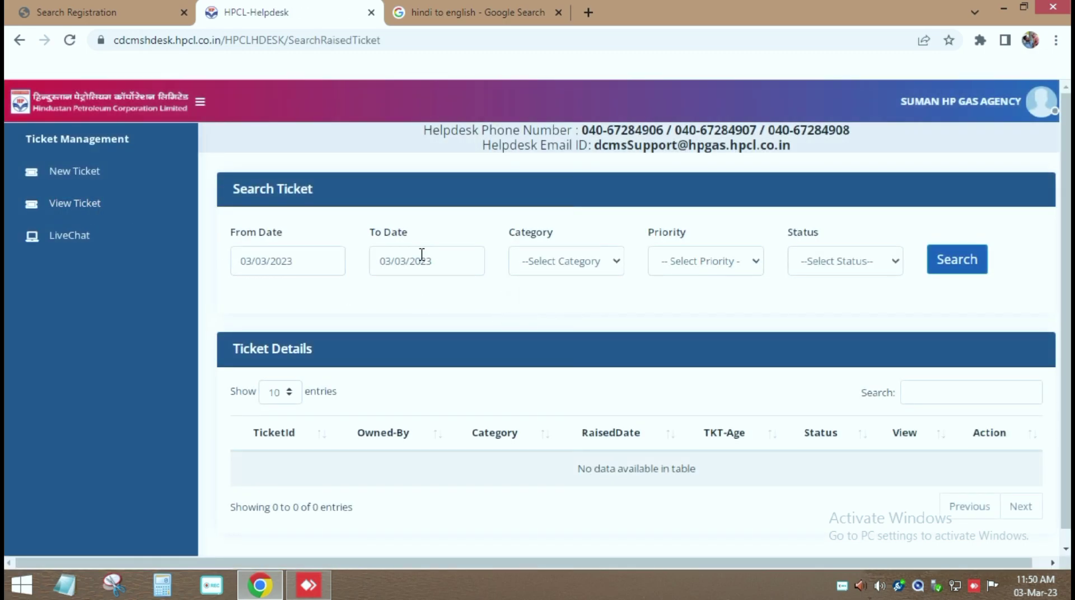
click(336, 262)
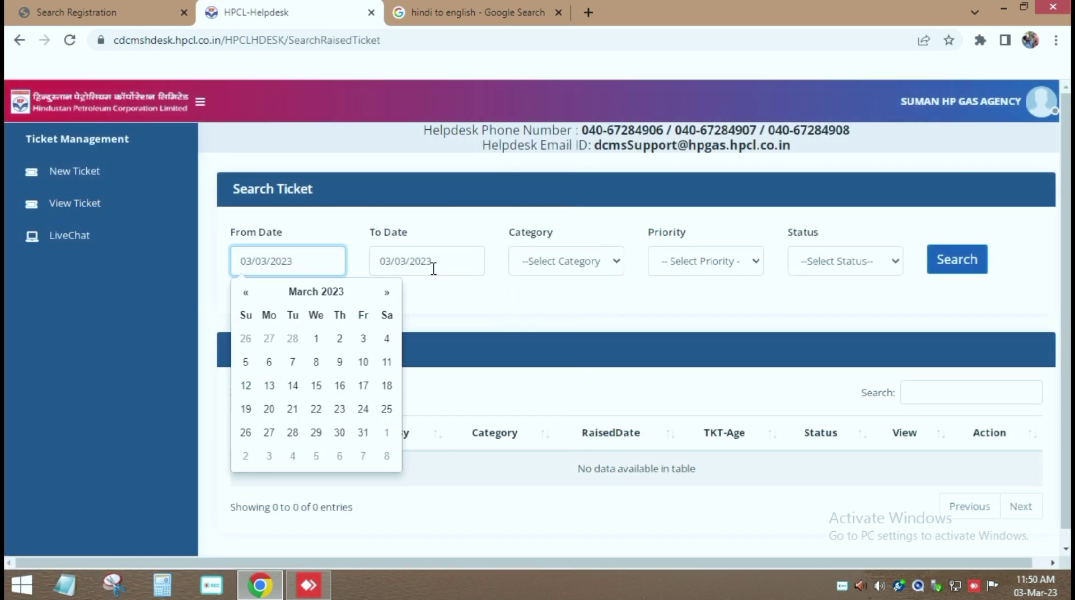
click(955, 268)
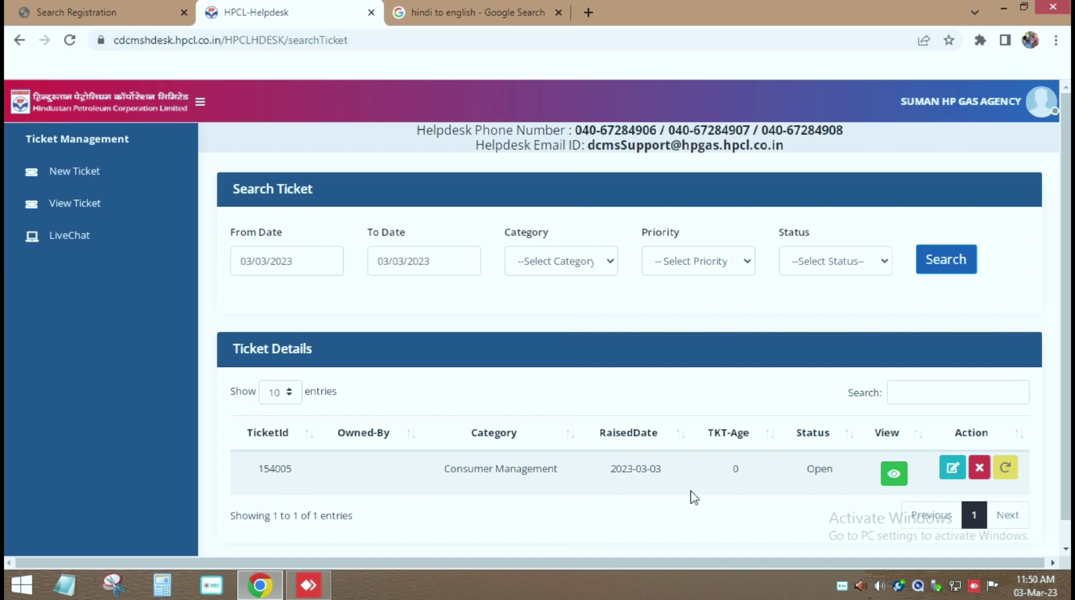
click(894, 474)
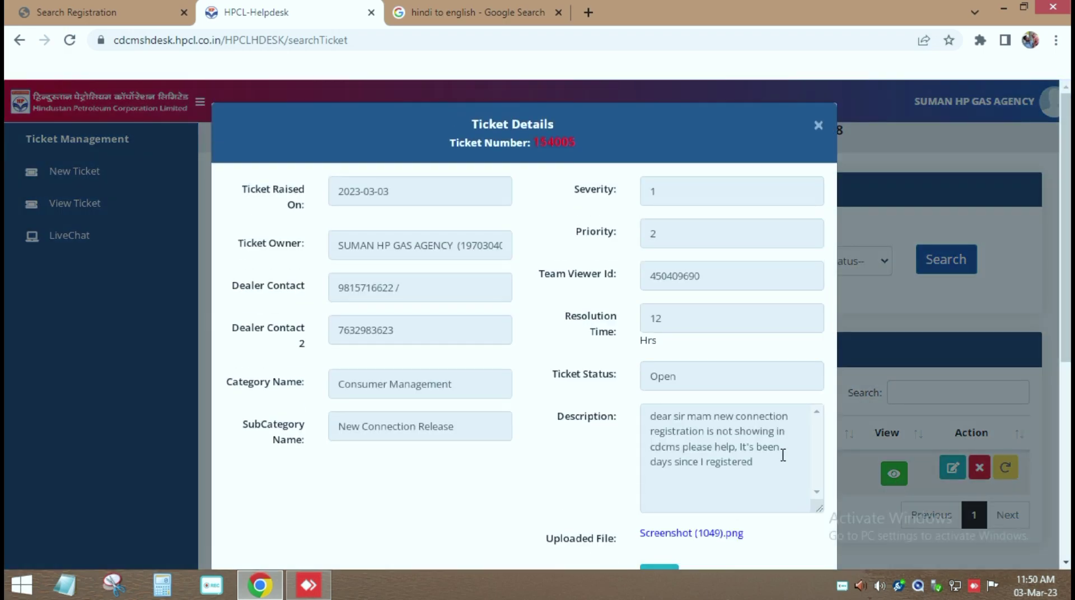
scroll(783, 455, down, 3)
scroll(732, 492, down, 3)
scroll(734, 410, up, 5)
scroll(804, 336, up, 1)
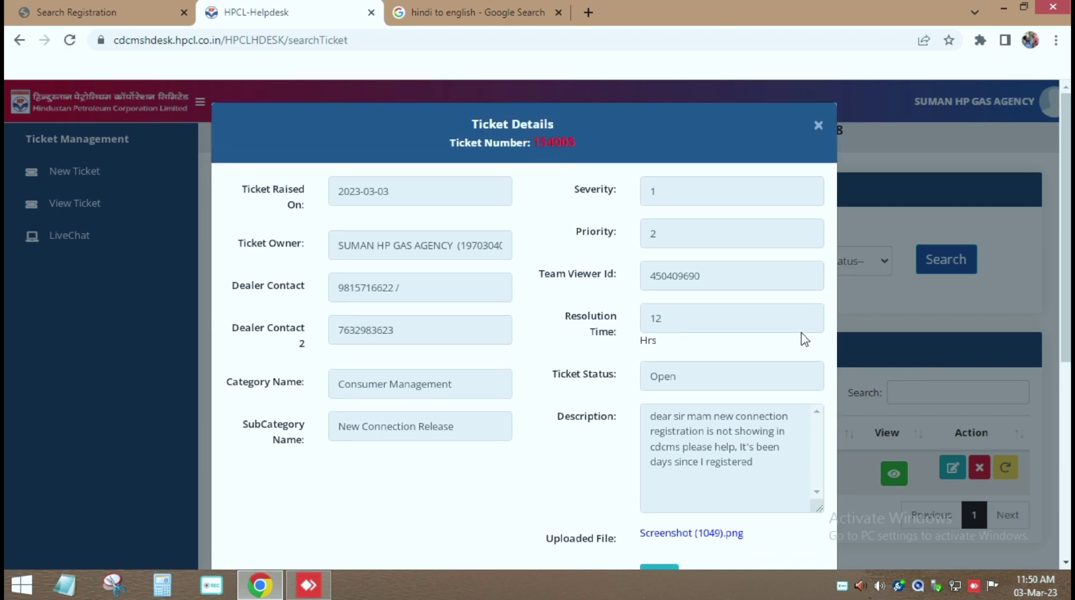